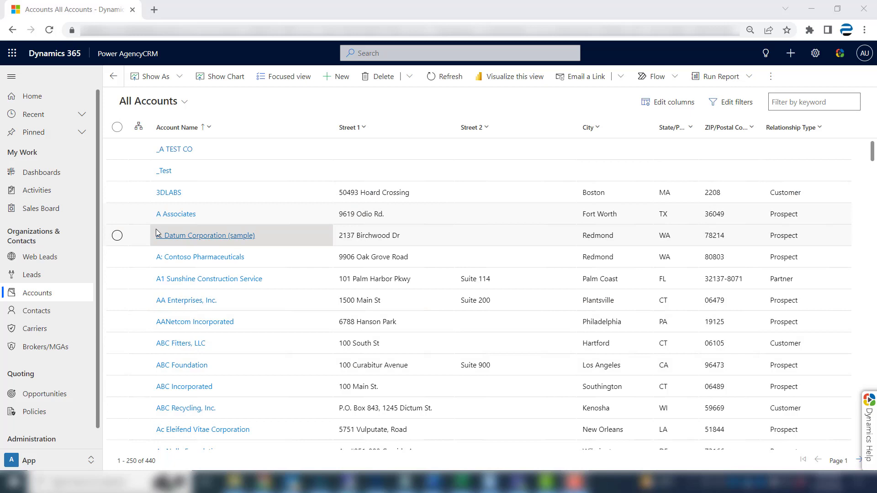
click(43, 211)
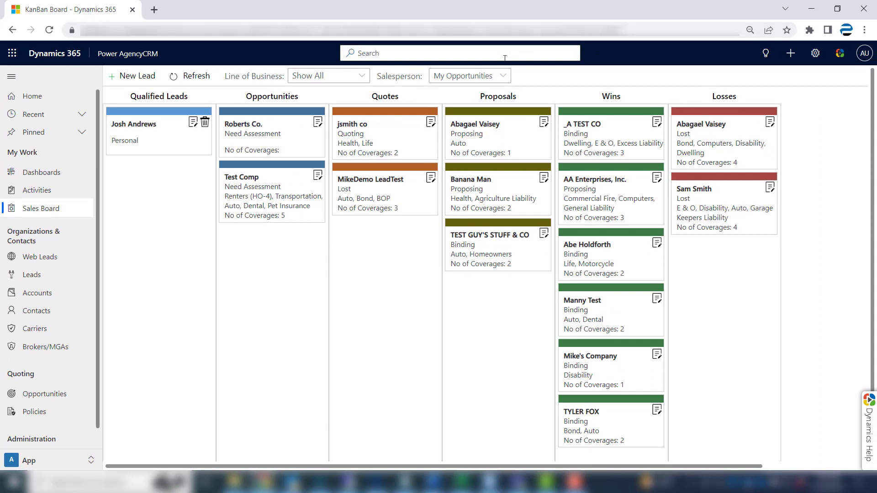
click(503, 76)
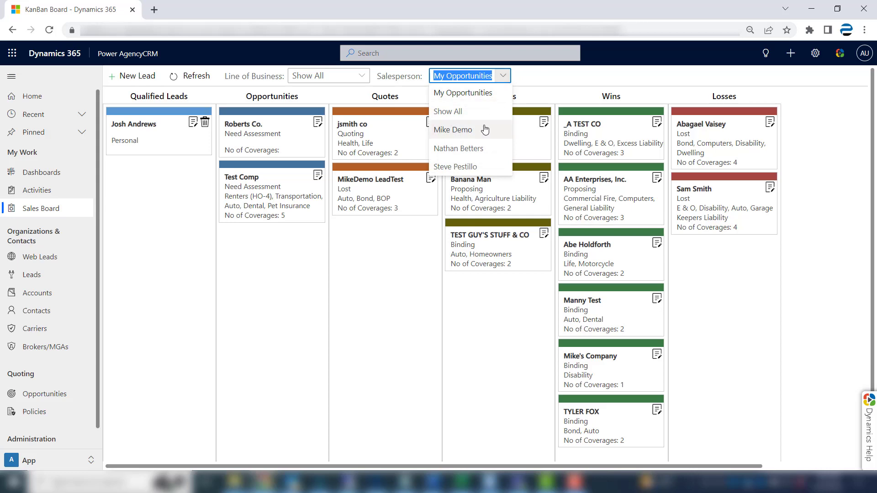
click(485, 129)
click(503, 77)
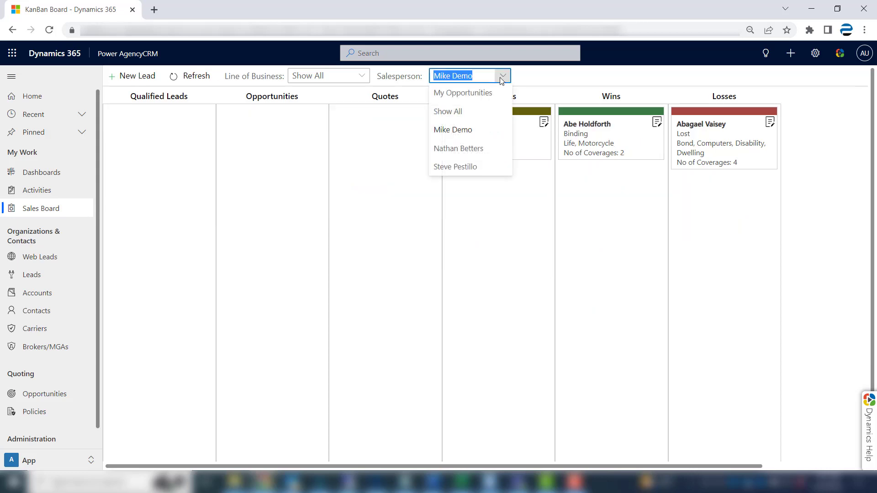
click(415, 90)
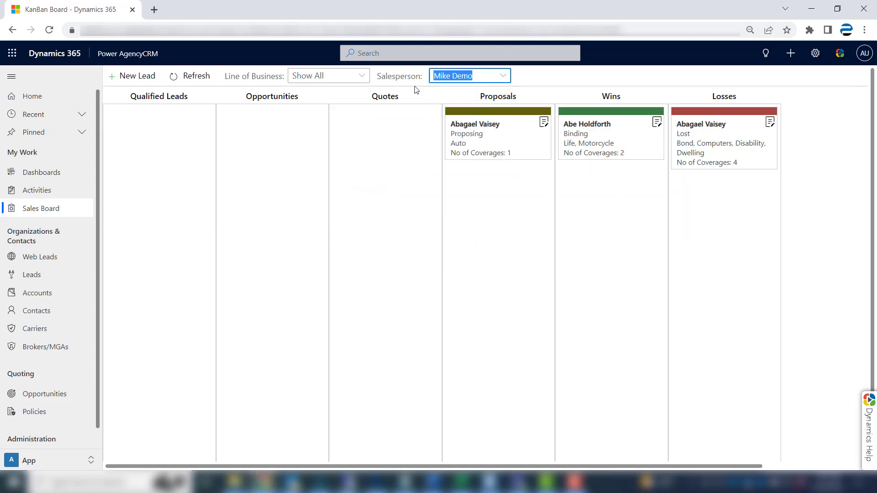
key(Up)
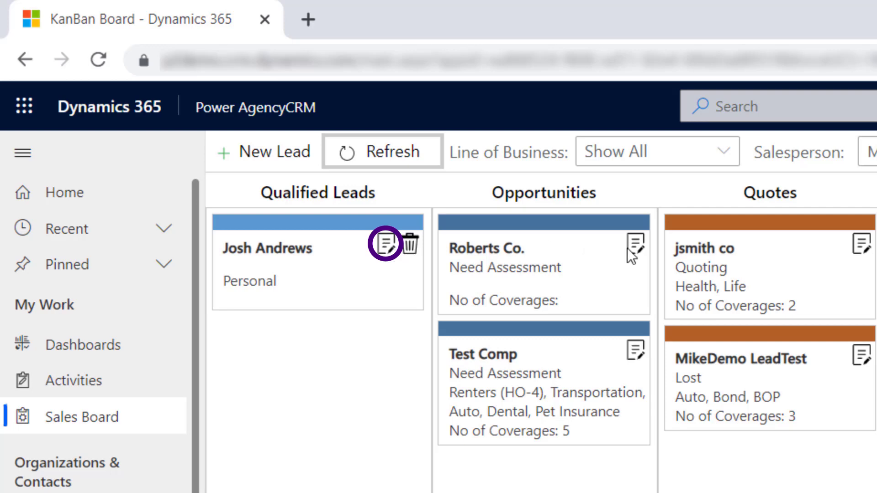
click(384, 247)
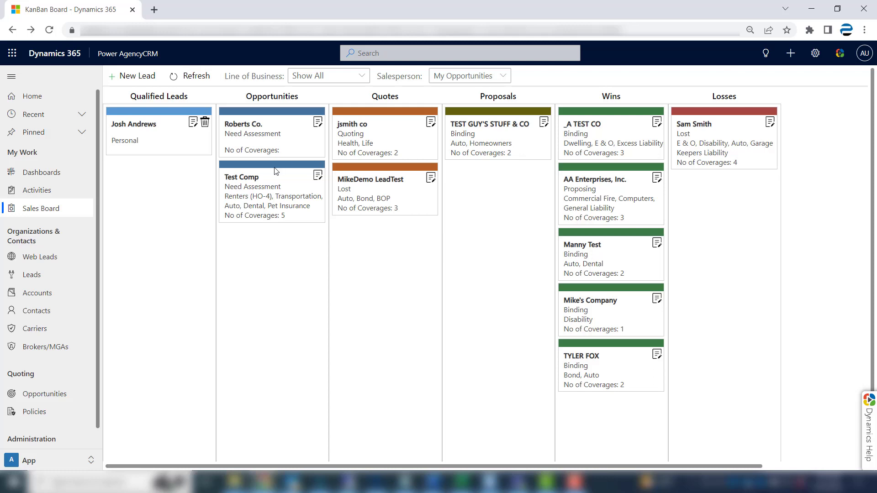
Move Test Comp into Quotes and start a quote: Allstate carrier, Personal line, all product lines shown.
drag(262, 169, 375, 244)
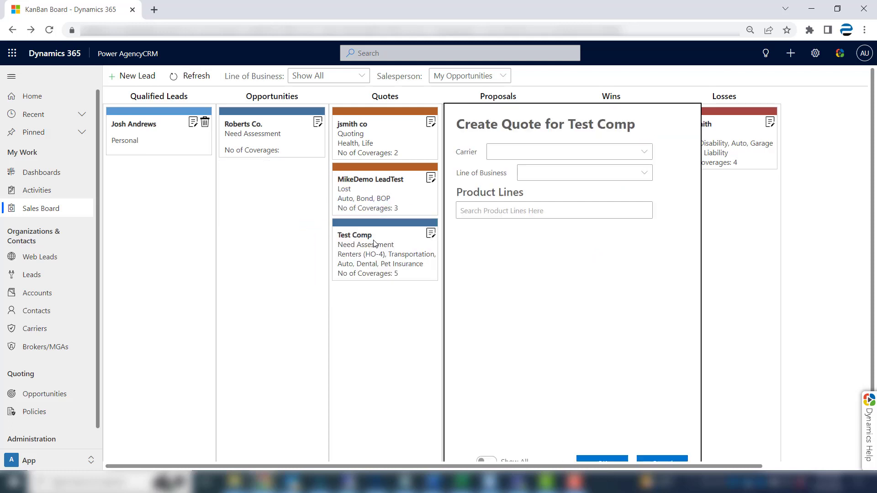
click(645, 152)
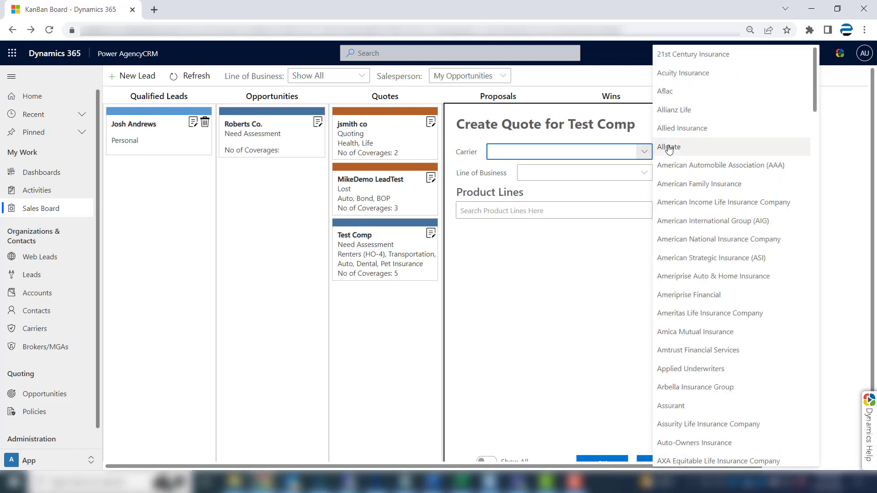
click(669, 147)
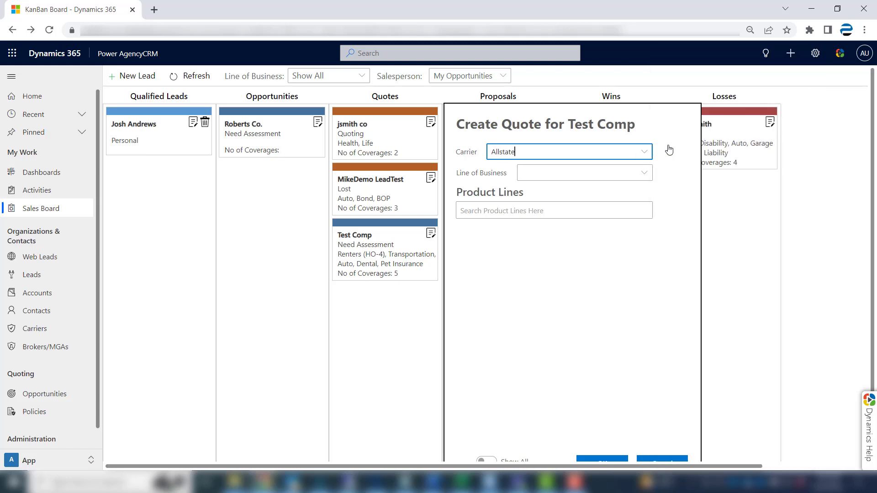
click(648, 176)
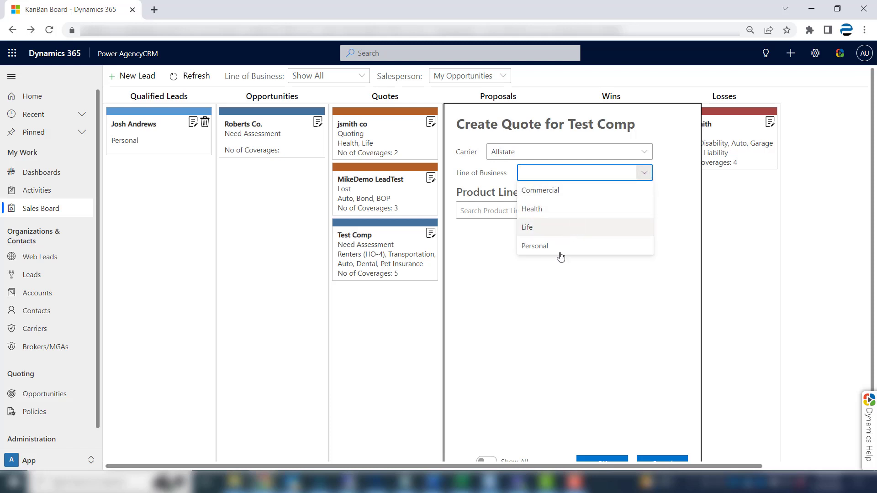
click(561, 255)
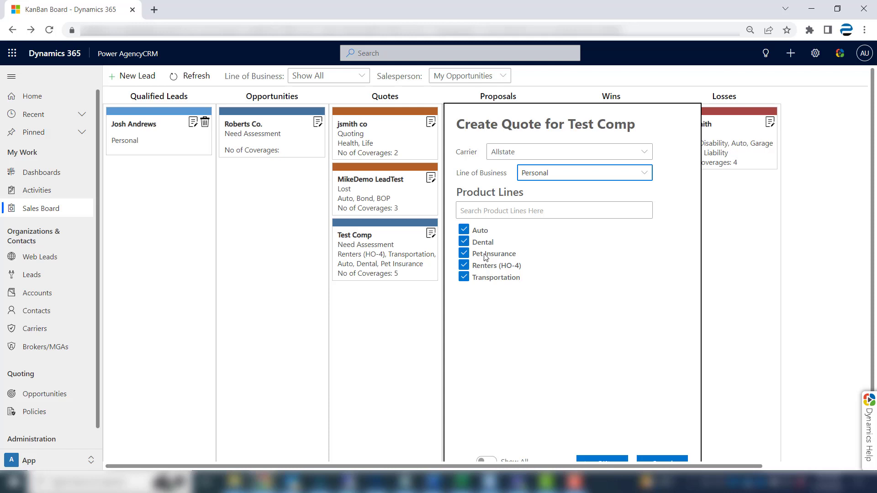
click(491, 464)
scroll(643, 360, down, 3)
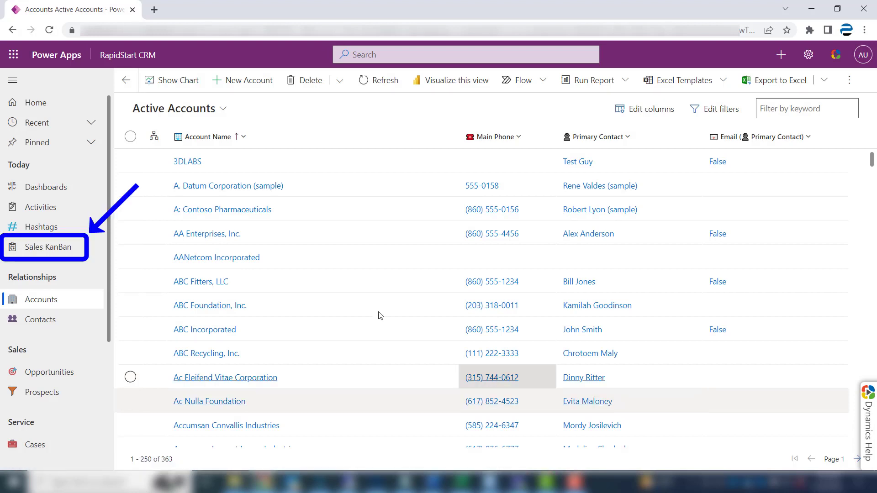
Open the Sales KanBan board from the RapidStart CRM sidebar.
click(47, 248)
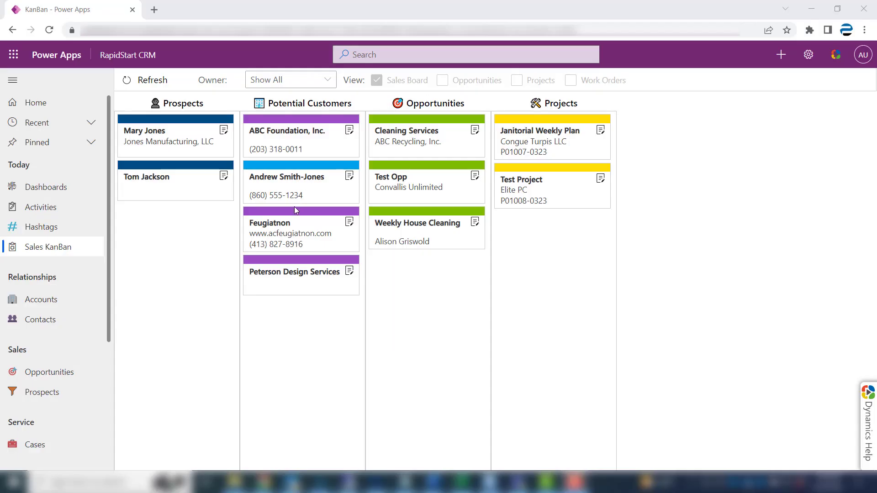
drag(291, 214, 399, 290)
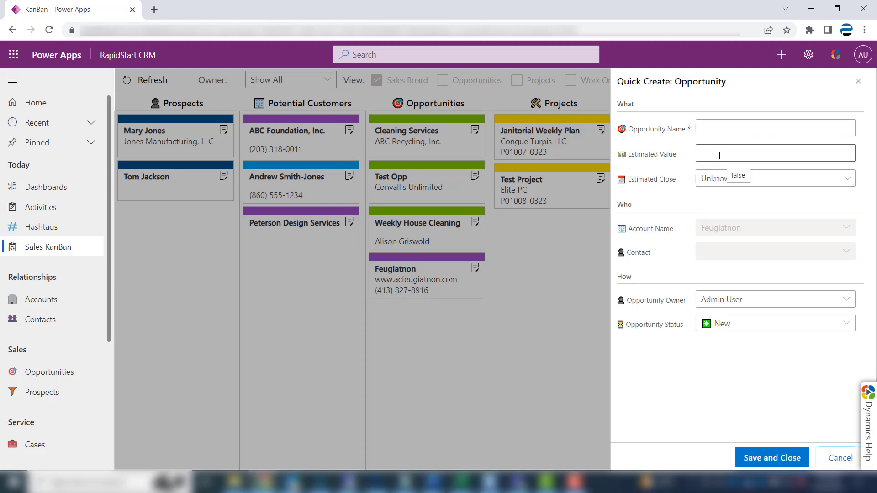
click(839, 457)
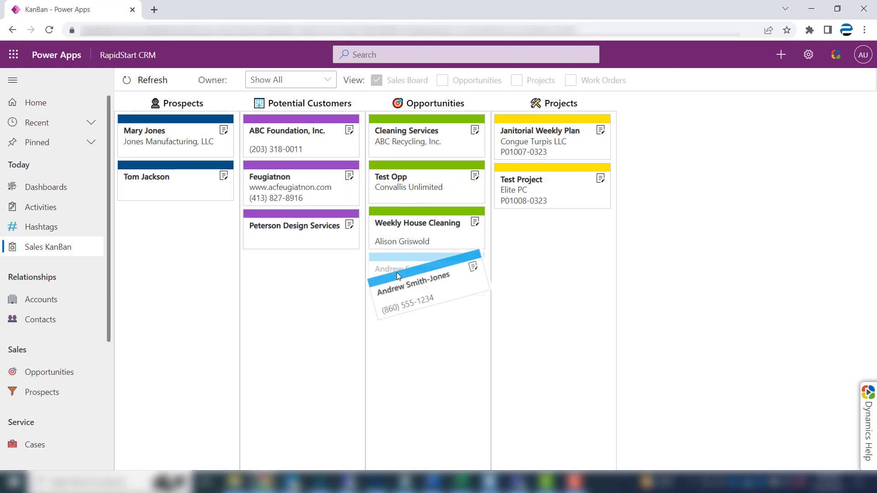
drag(276, 167, 397, 272)
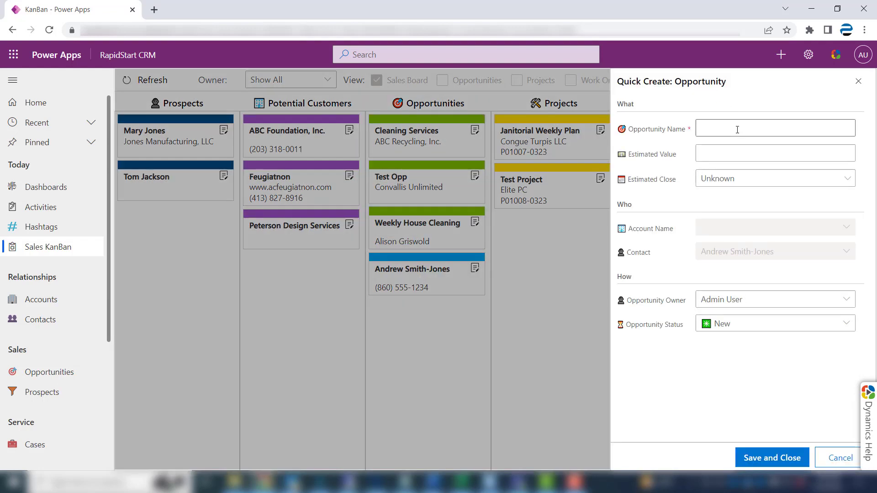
Discard Andrew's opportunity, cancel Feugiatnon's move to Projects, then move Weekly House Cleaning there.
click(801, 457)
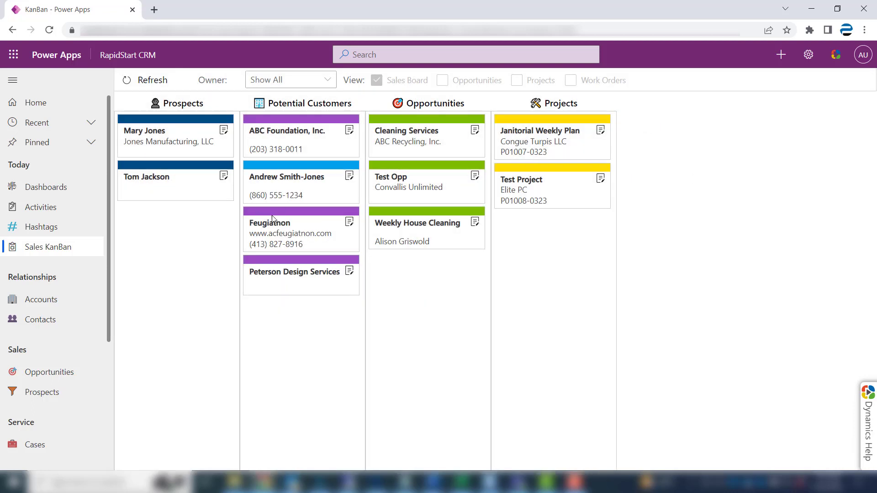
drag(265, 215, 501, 239)
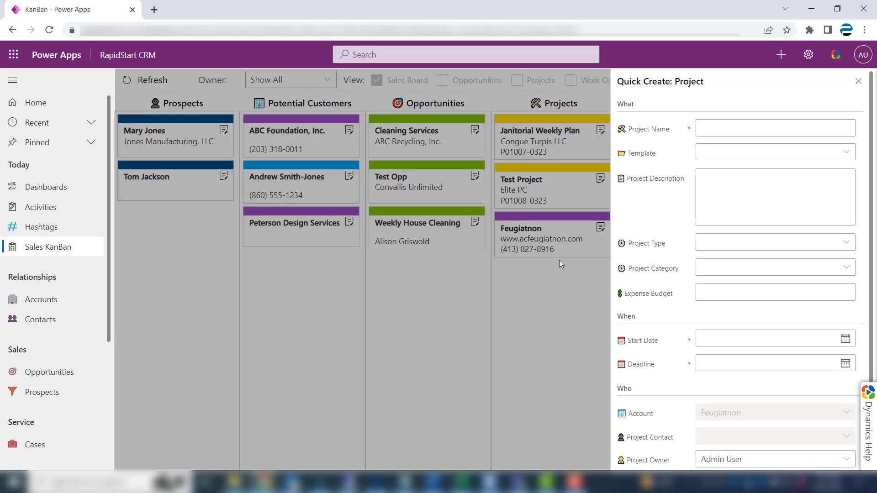
click(858, 81)
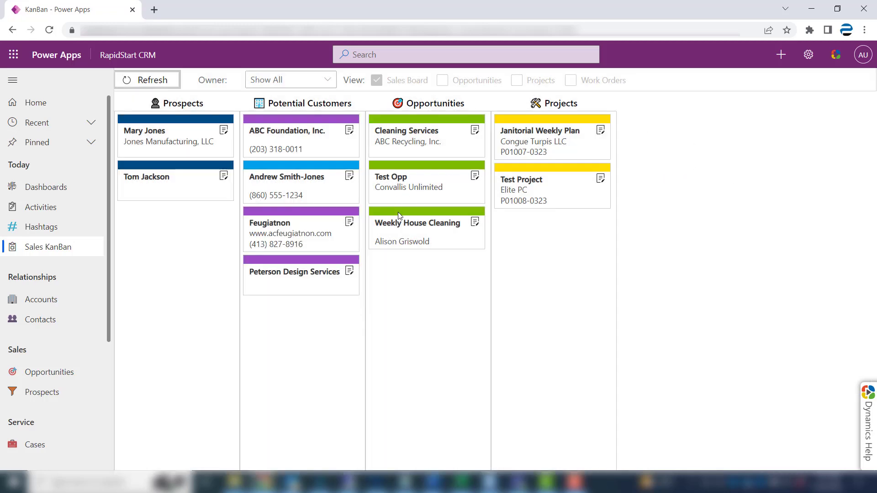
drag(399, 212, 559, 242)
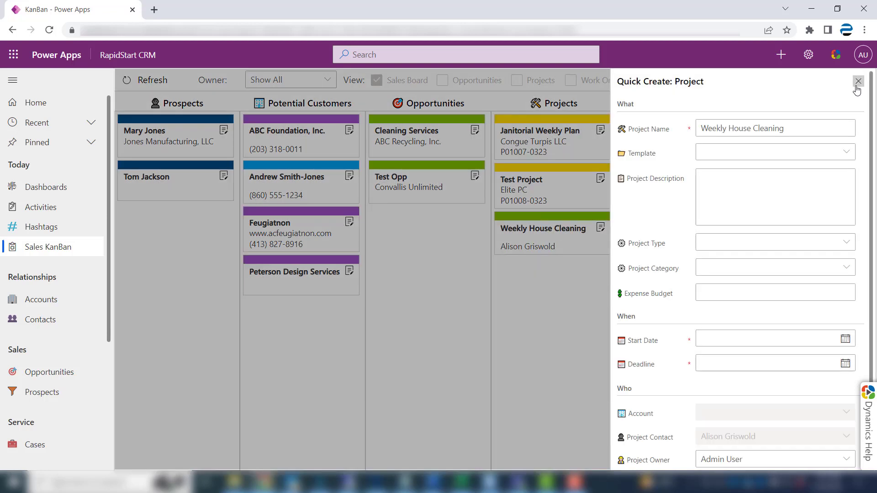